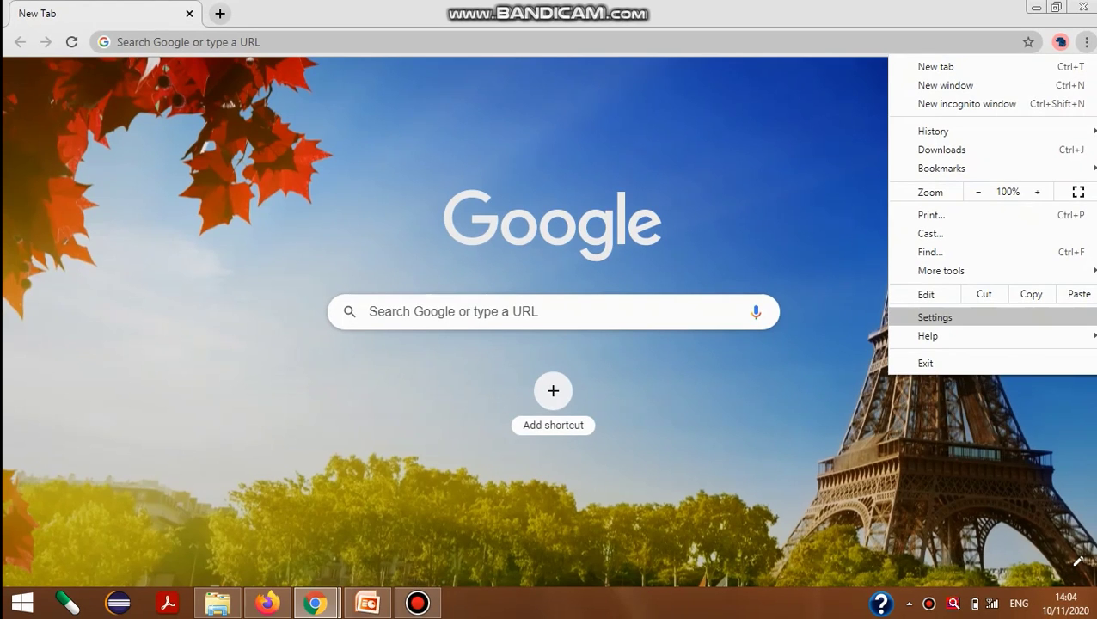
Open Site Settings in the Privacy and security section of the browser settings
left_click(935, 318)
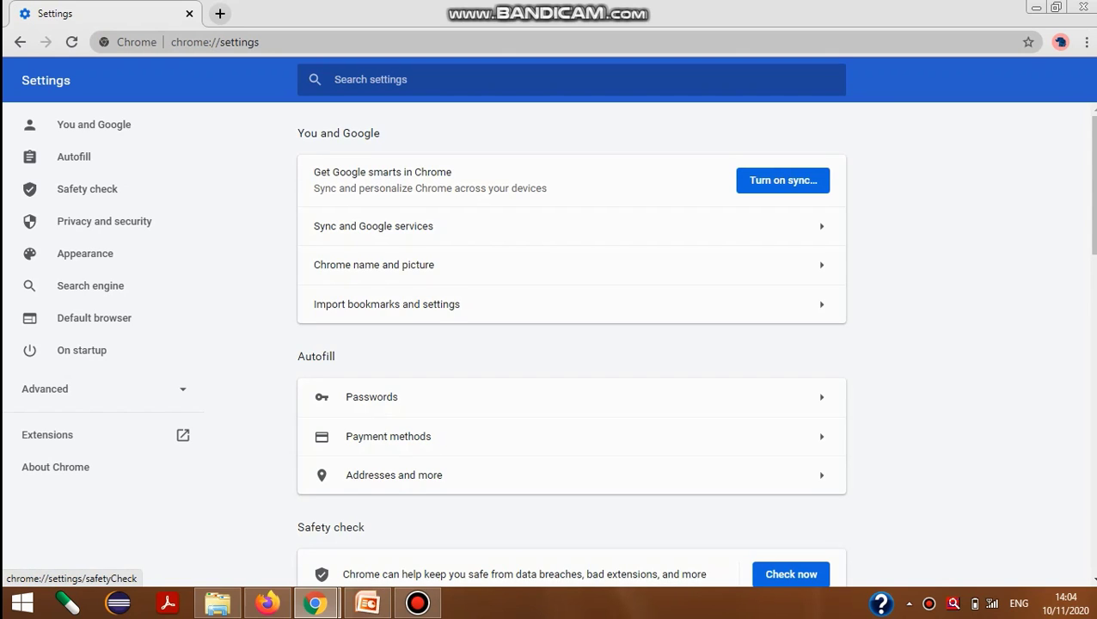
left_click(104, 221)
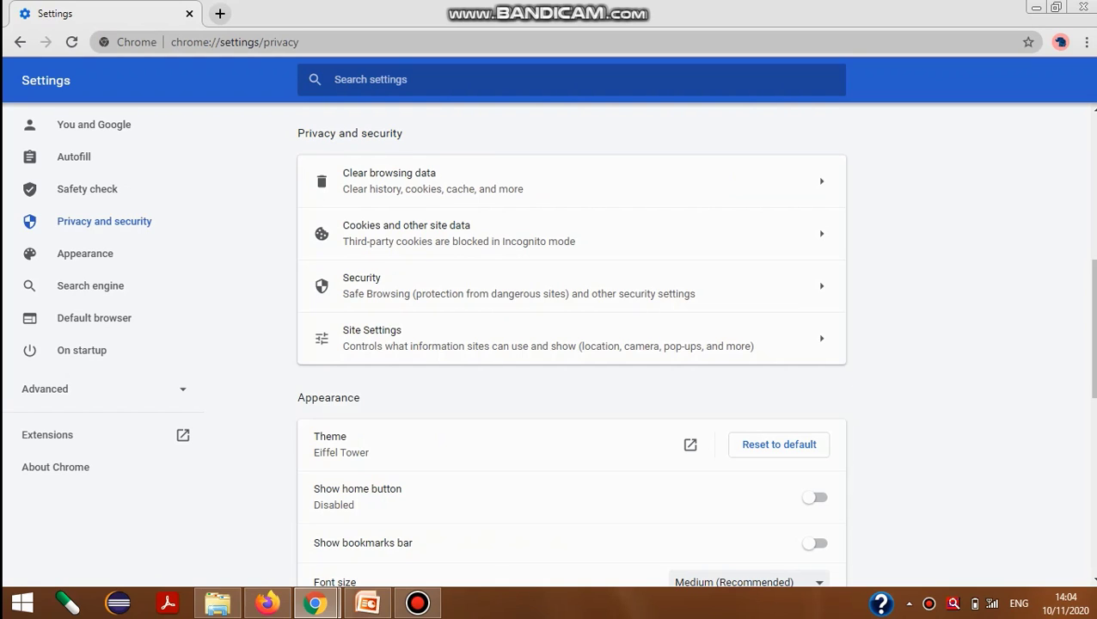
left_click_drag(1092, 328, 1092, 353)
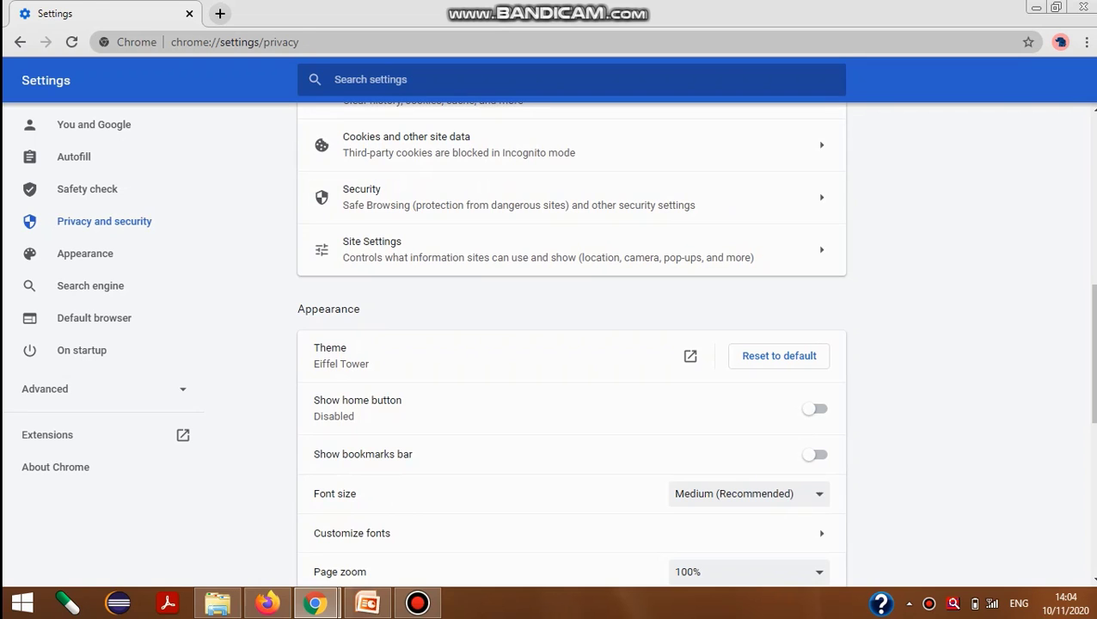
left_click(570, 249)
Open the Pop-ups and redirects permission, switch it to Allowed, and switch it back to Blocked (recommended)
left_click_drag(1092, 215, 1090, 359)
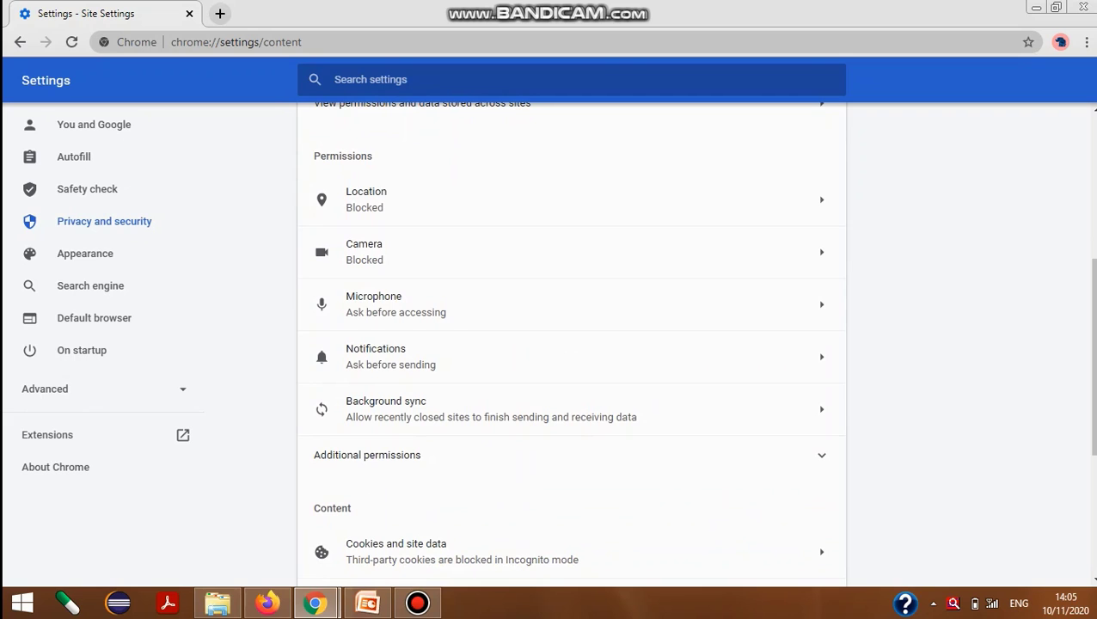
left_click_drag(1090, 359, 1091, 475)
left_click(396, 472)
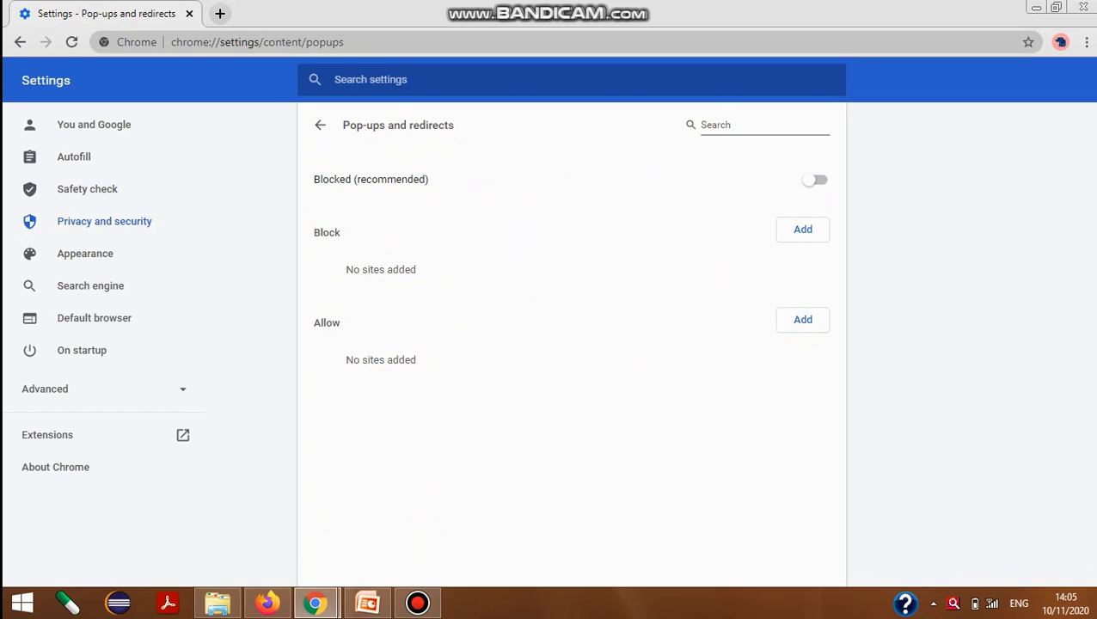
left_click(814, 180)
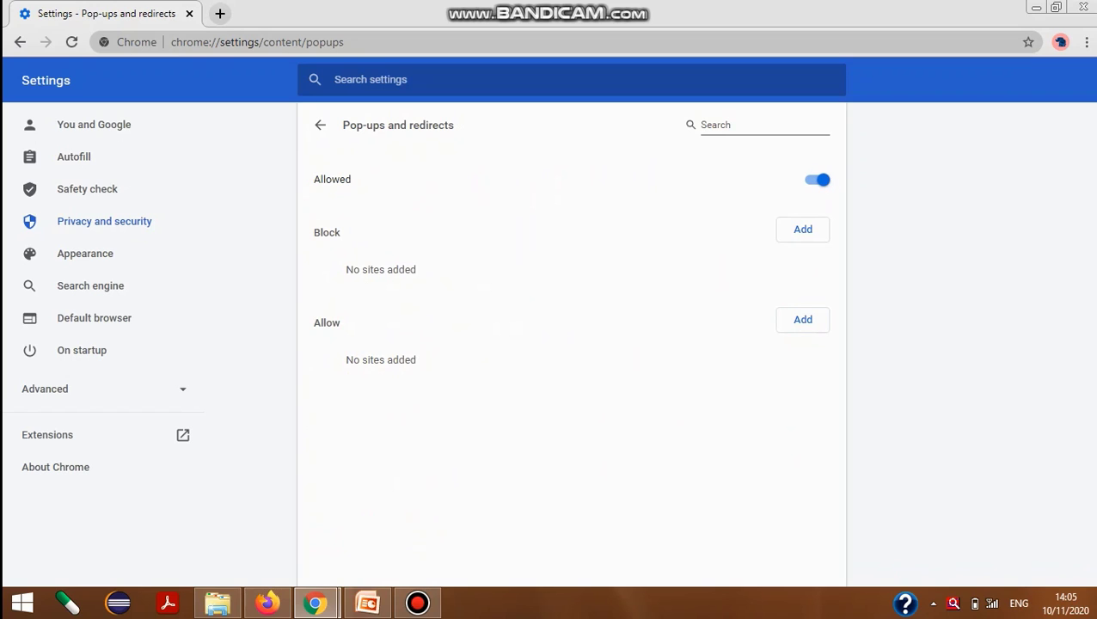
left_click(816, 179)
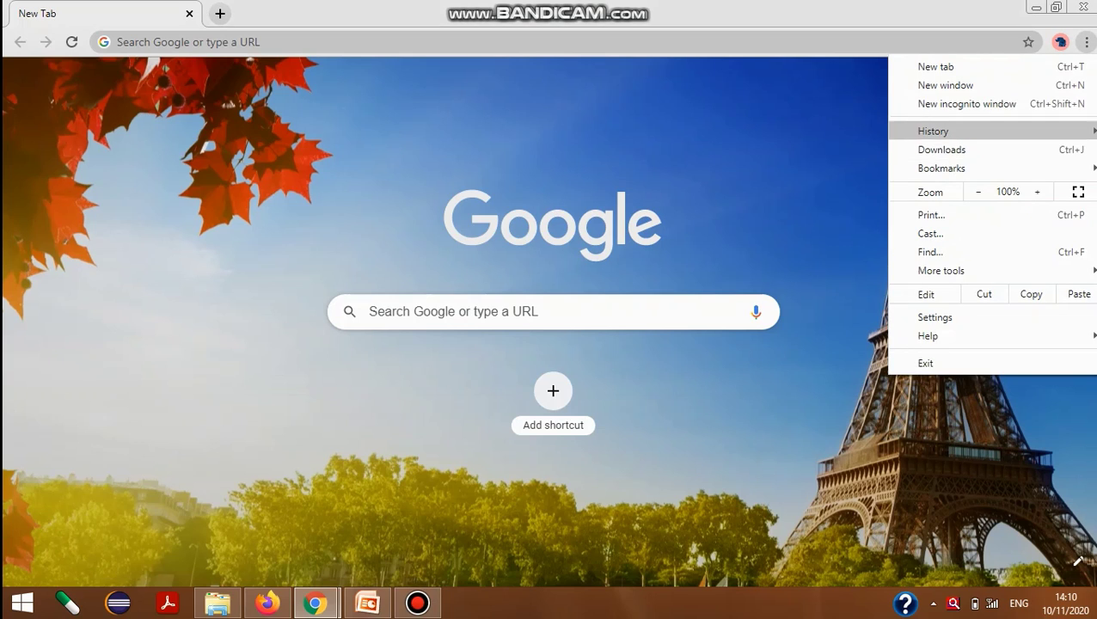
Open a new incognito window and look at its bookmark options
left_click(966, 103)
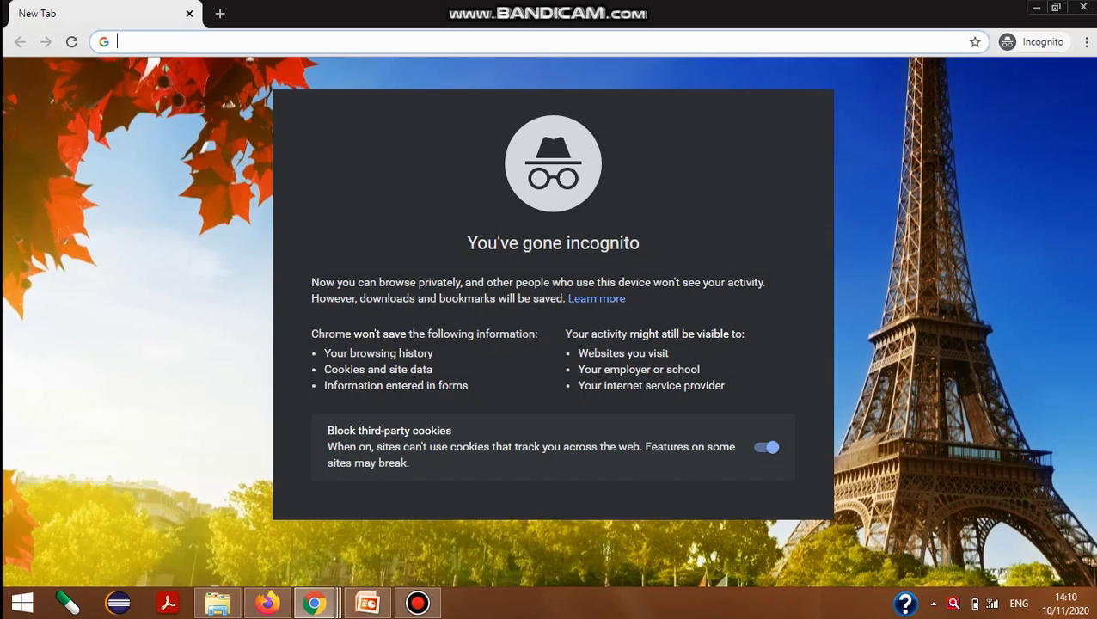
left_click(1086, 42)
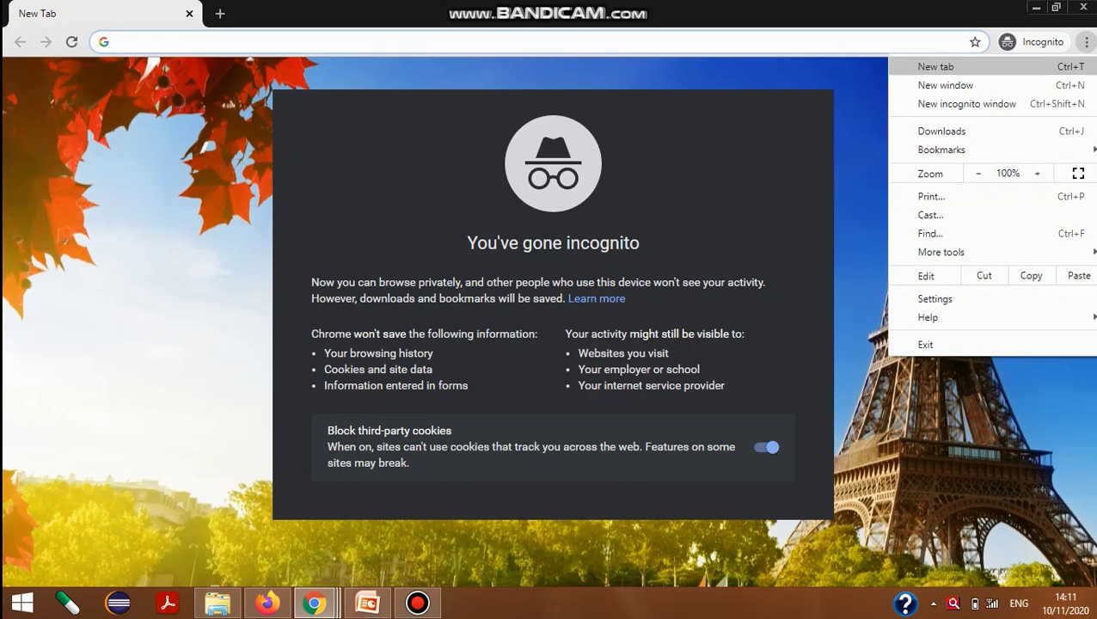
mouse_move(941, 149)
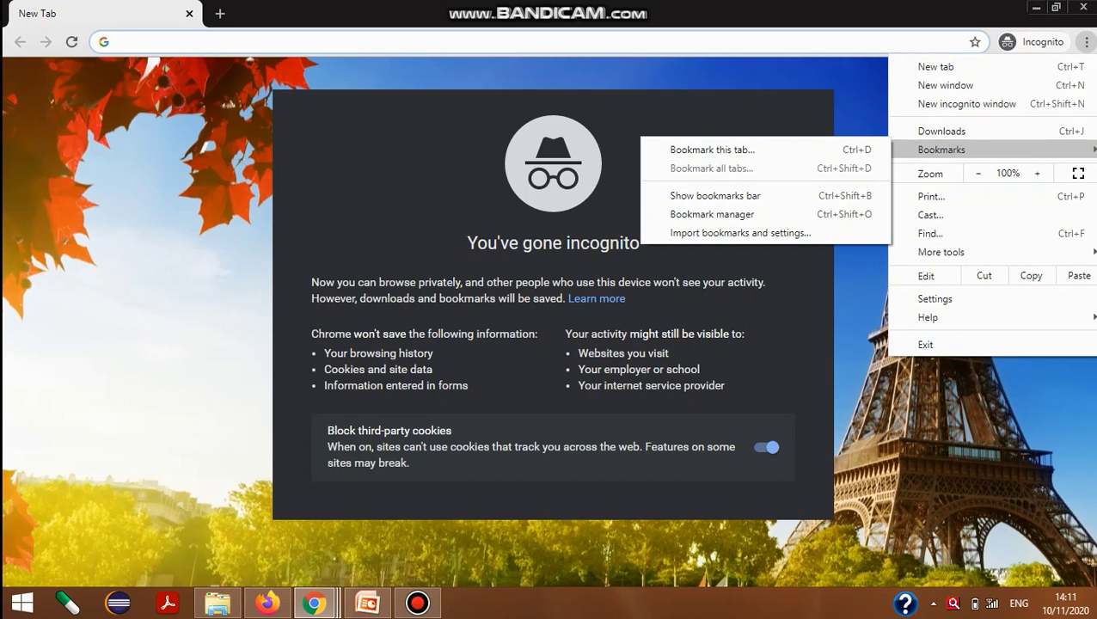
key("Escape")
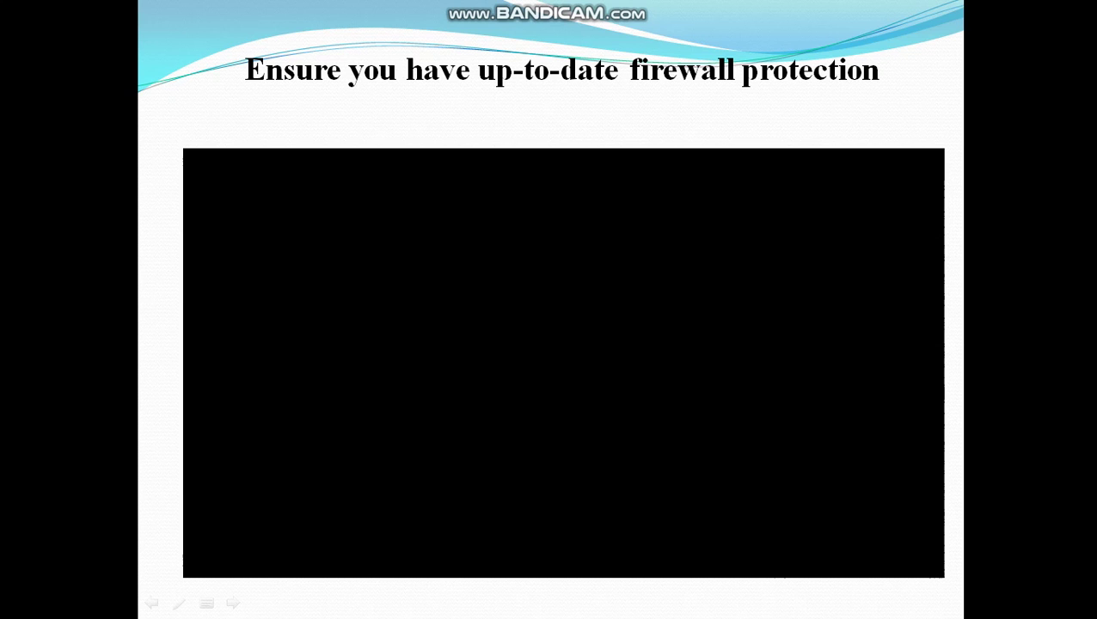
Search Windows for "fire" to open Windows Firewall, and go to the settings for turning the firewall on or off
key("alt+Tab")
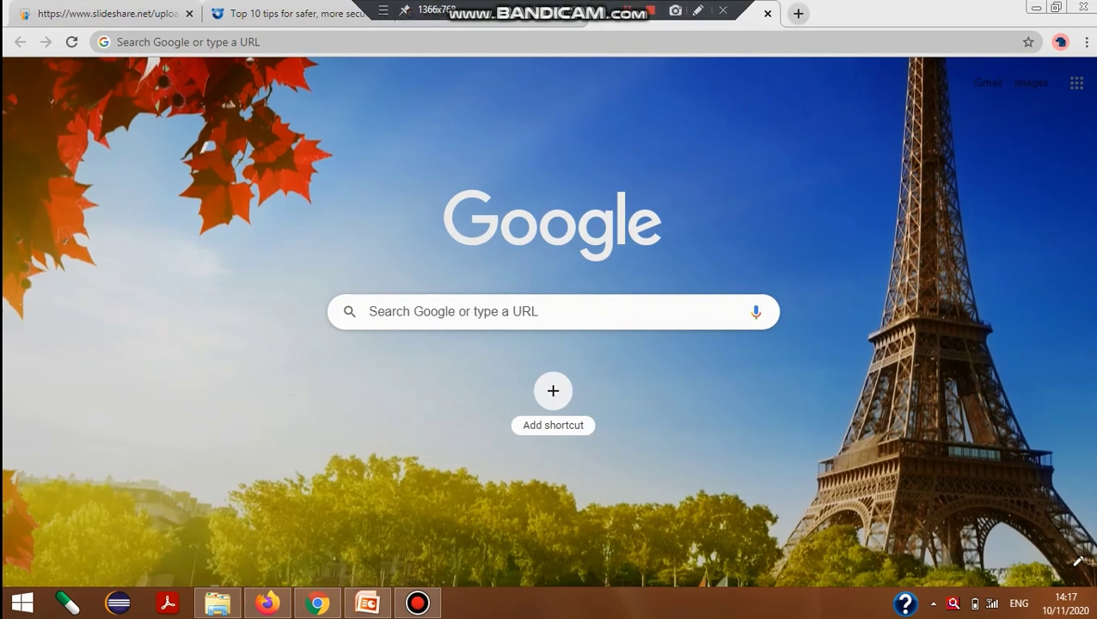
key("super")
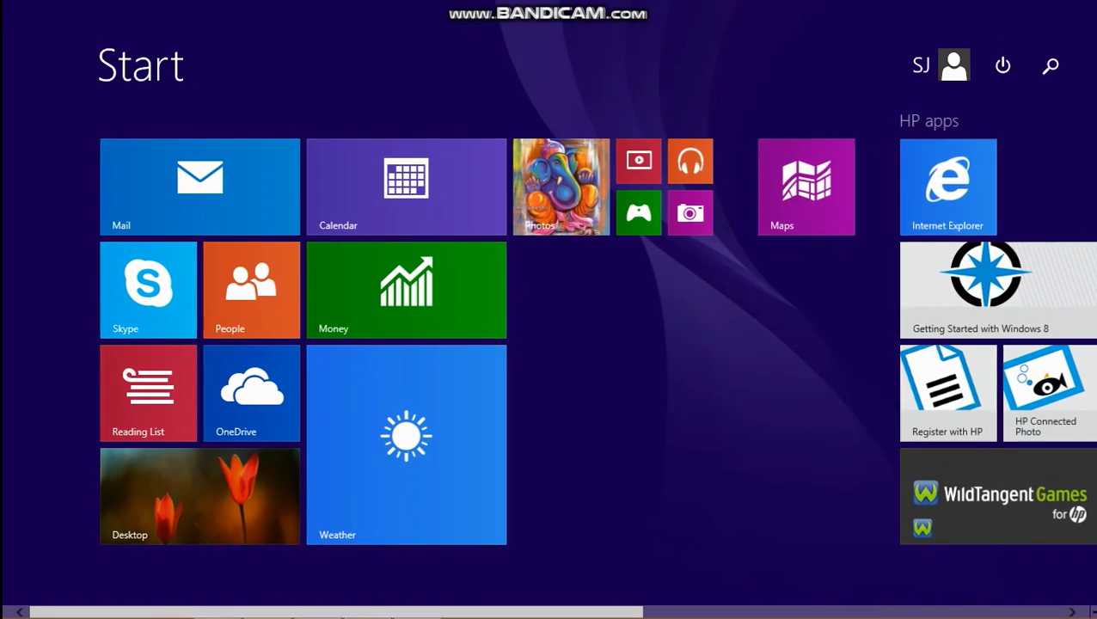
key("super+s")
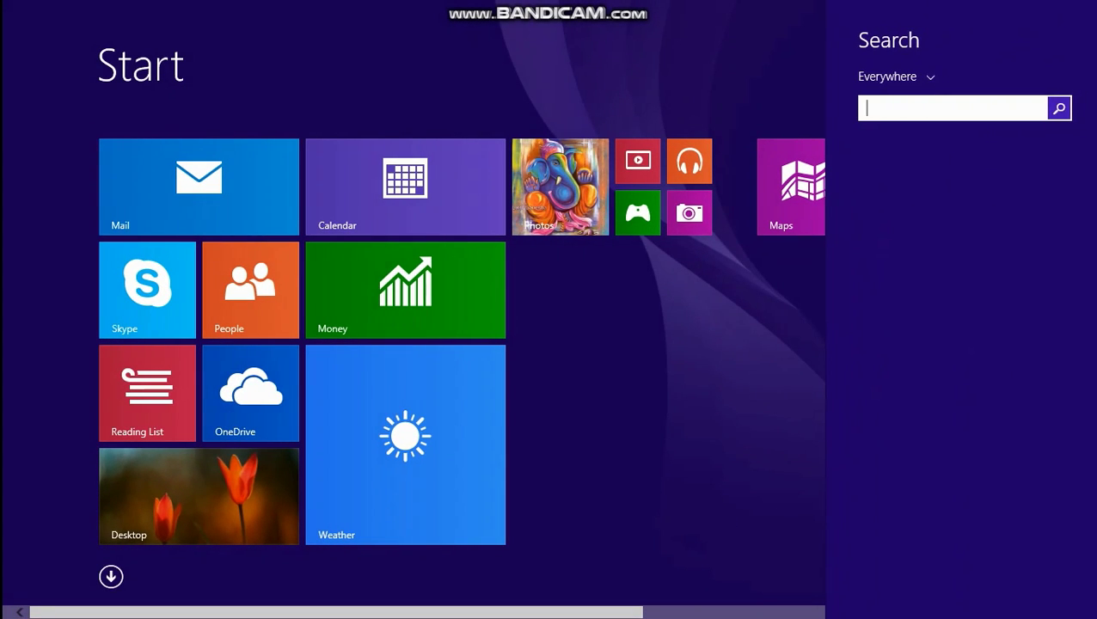
type("firefox")
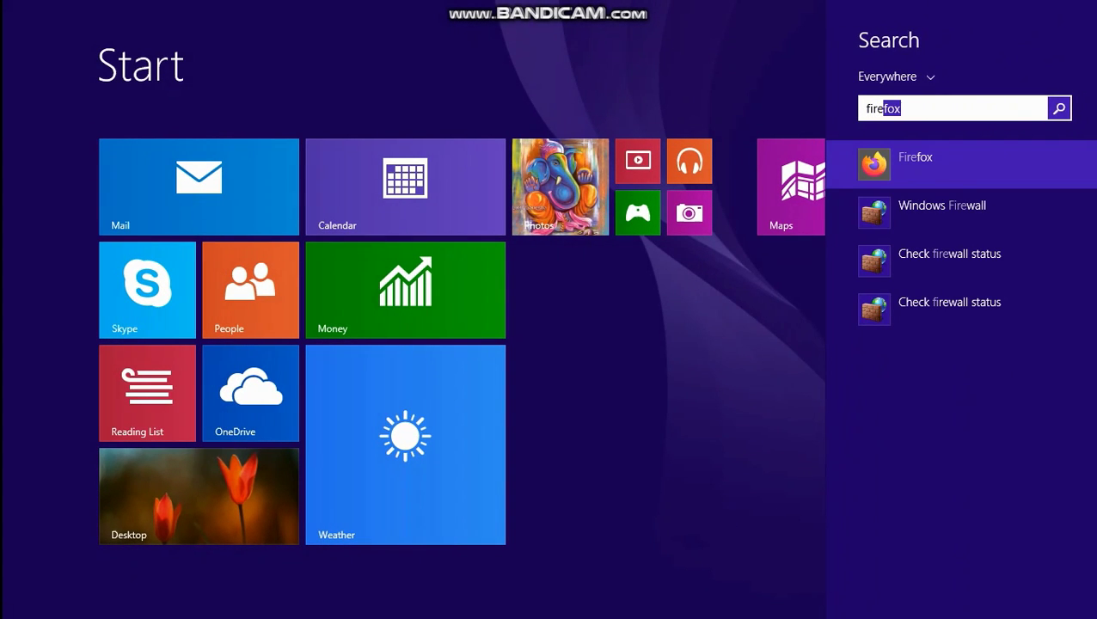
left_click(942, 212)
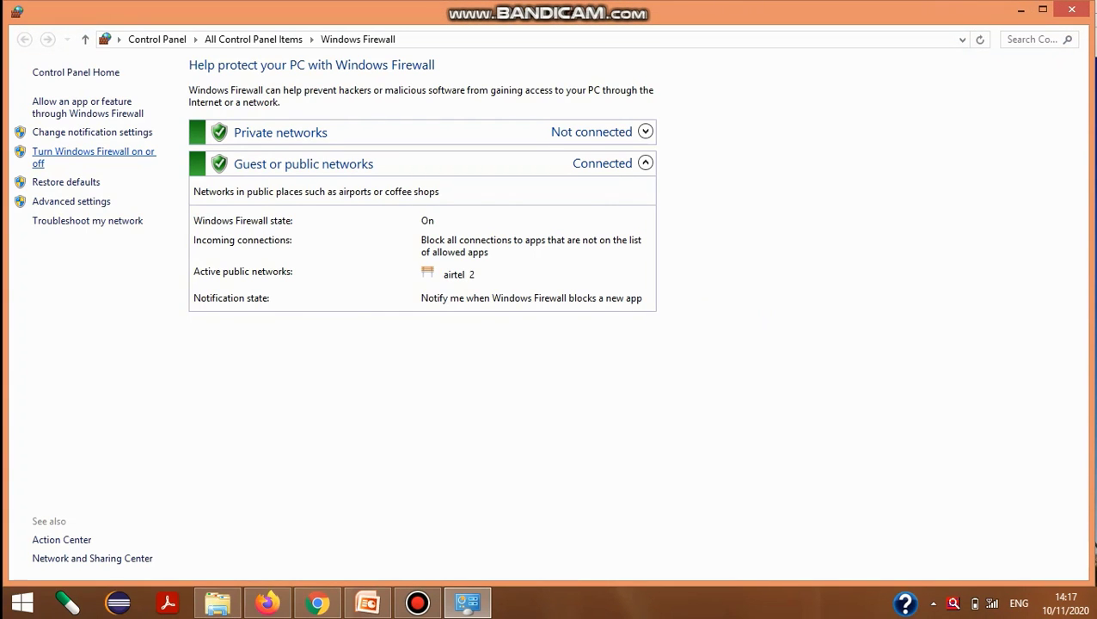
left_click(93, 152)
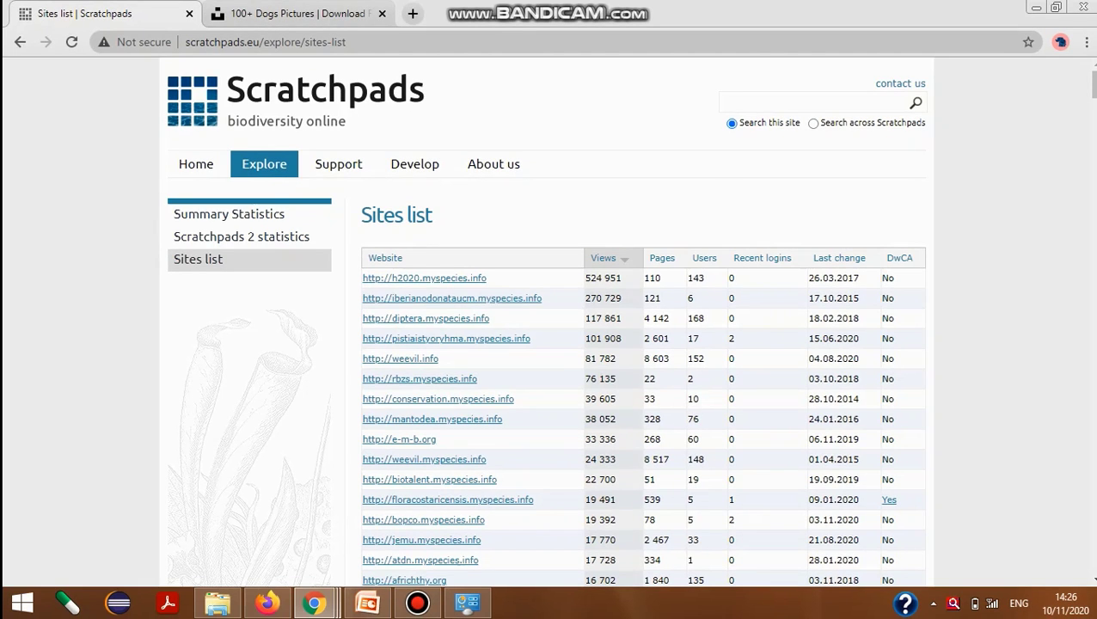
View the connection security details of the Unsplash dogs page and of the Scratchpads sites list page
key("ctrl+Tab")
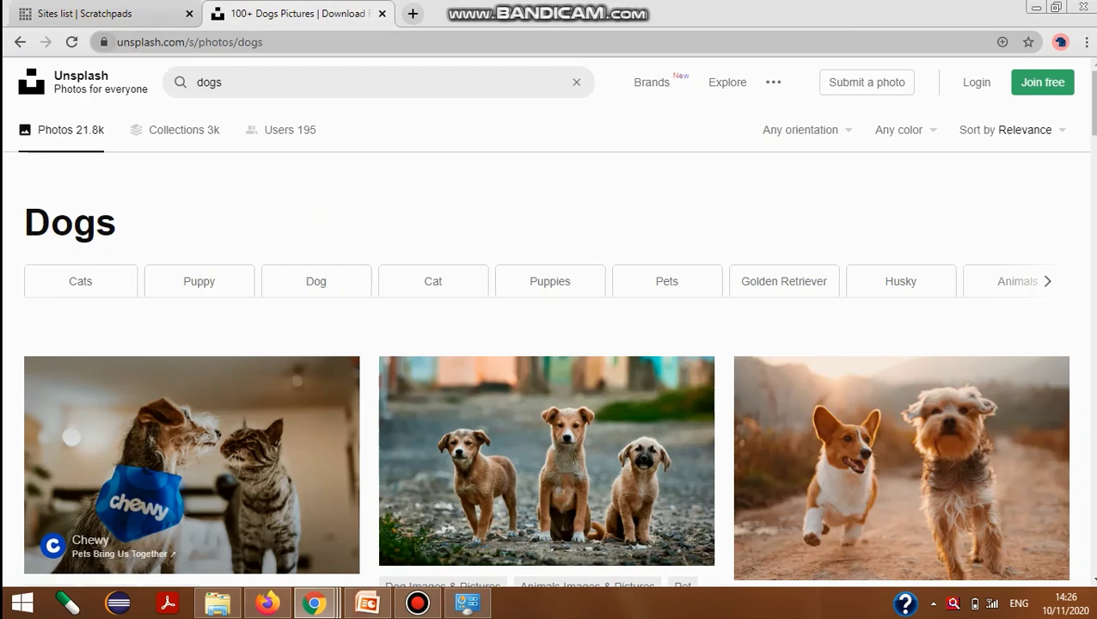
left_click(103, 41)
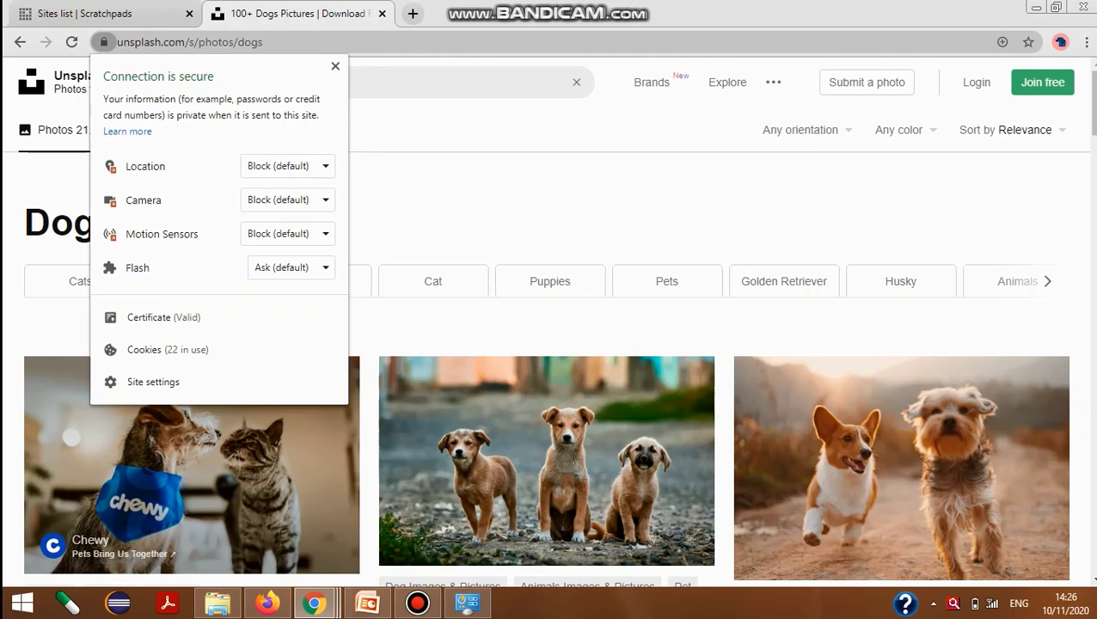
left_click(82, 14)
left_click(112, 42)
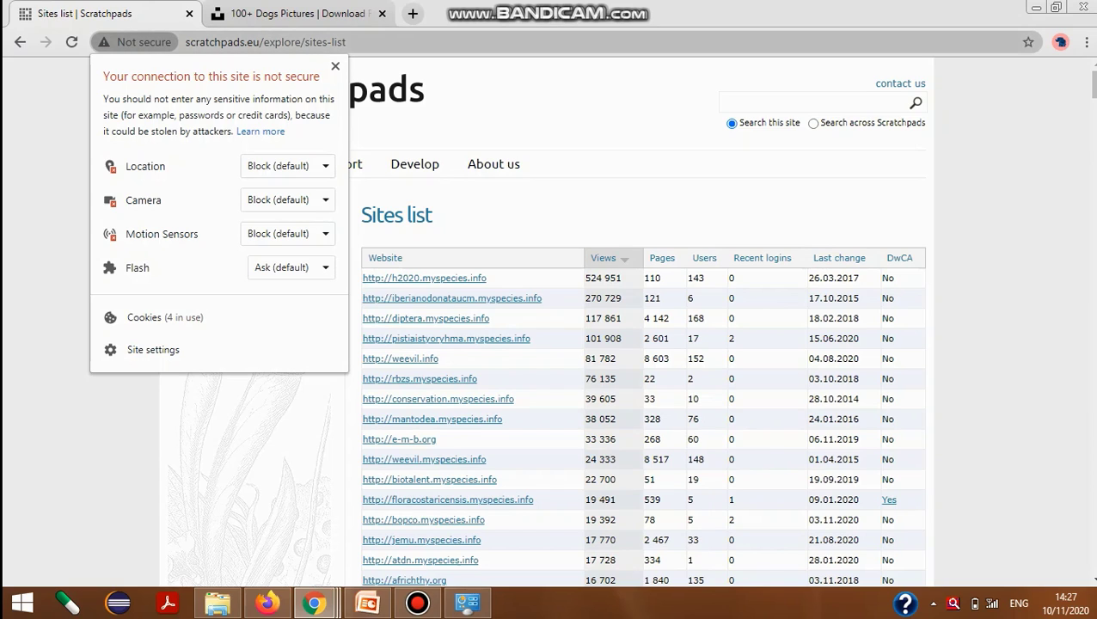
key("Escape")
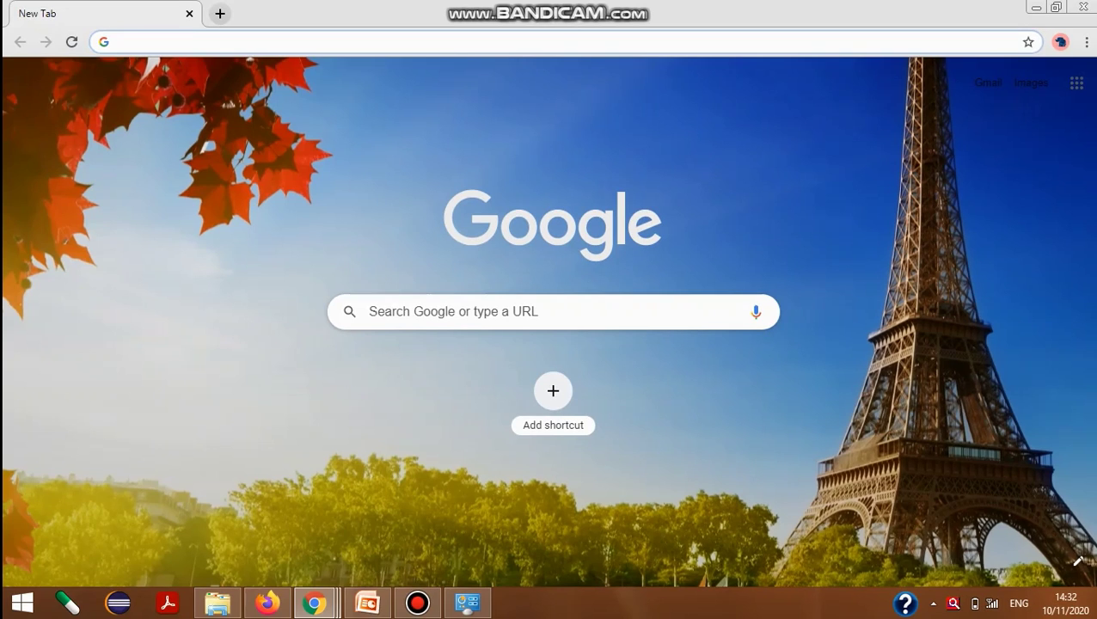
Open the DuckDuckGo website through a Google search for "duckduckgo" and read through its privacy protection sections
type("duc")
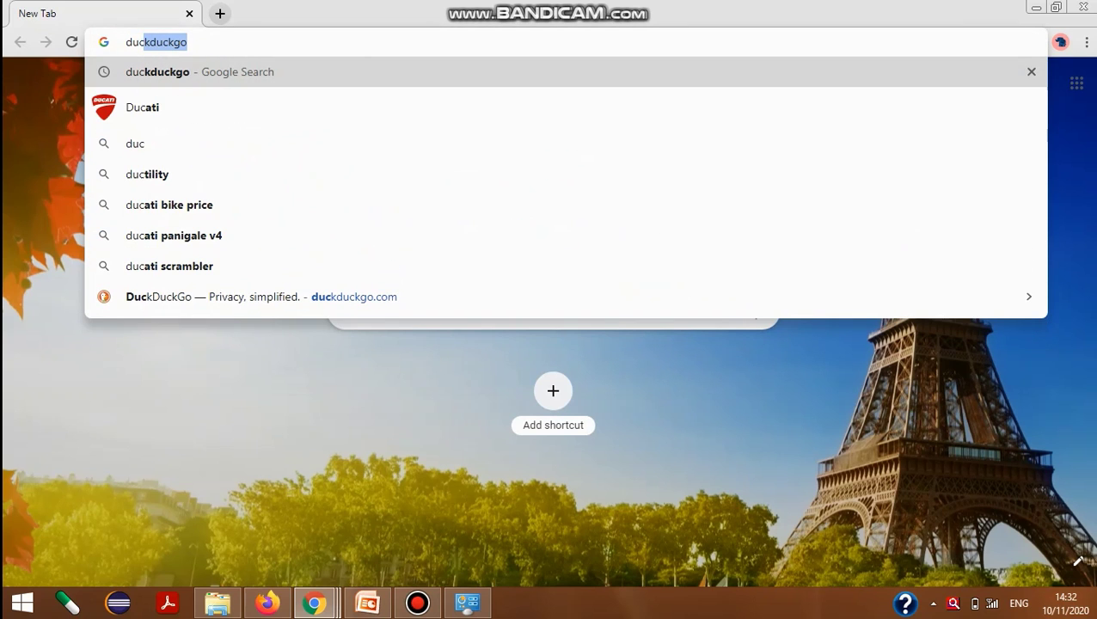
key("Right")
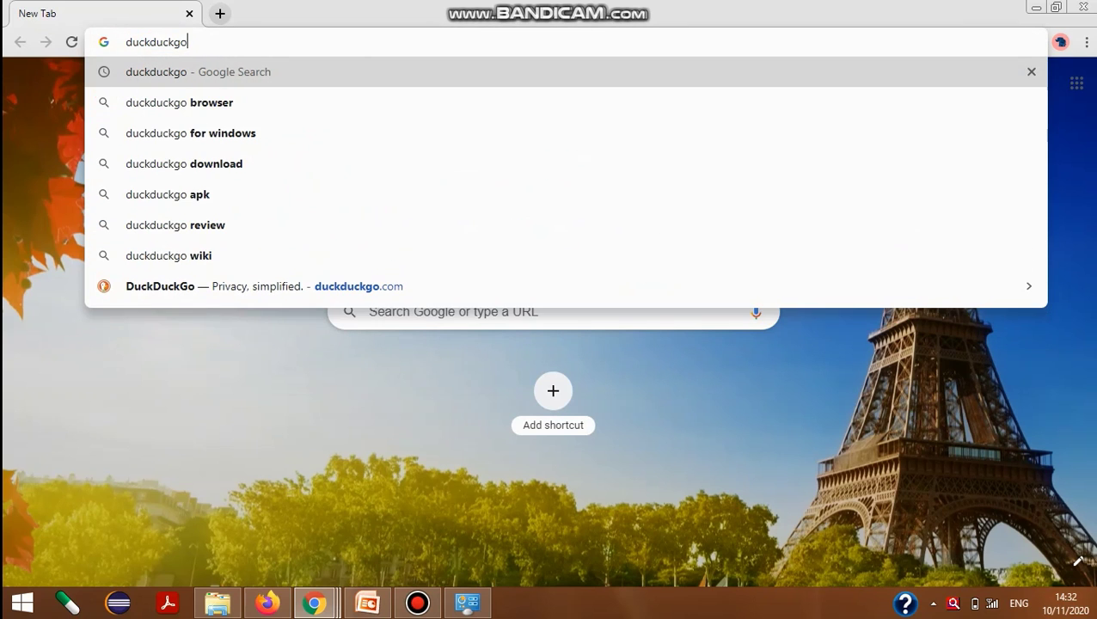
key("Return")
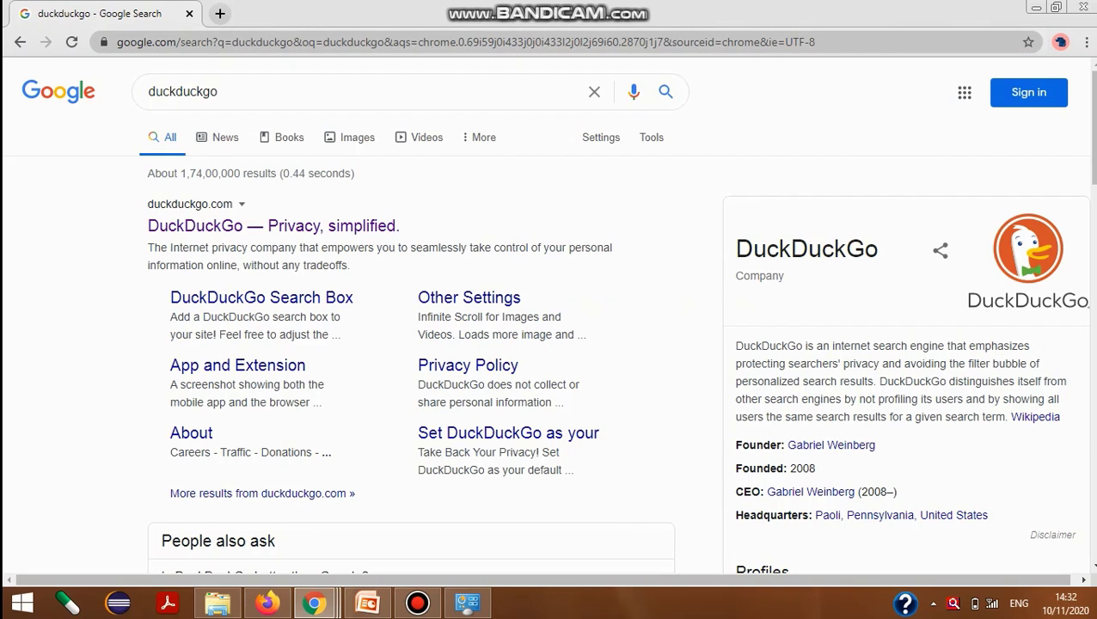
left_click(274, 226)
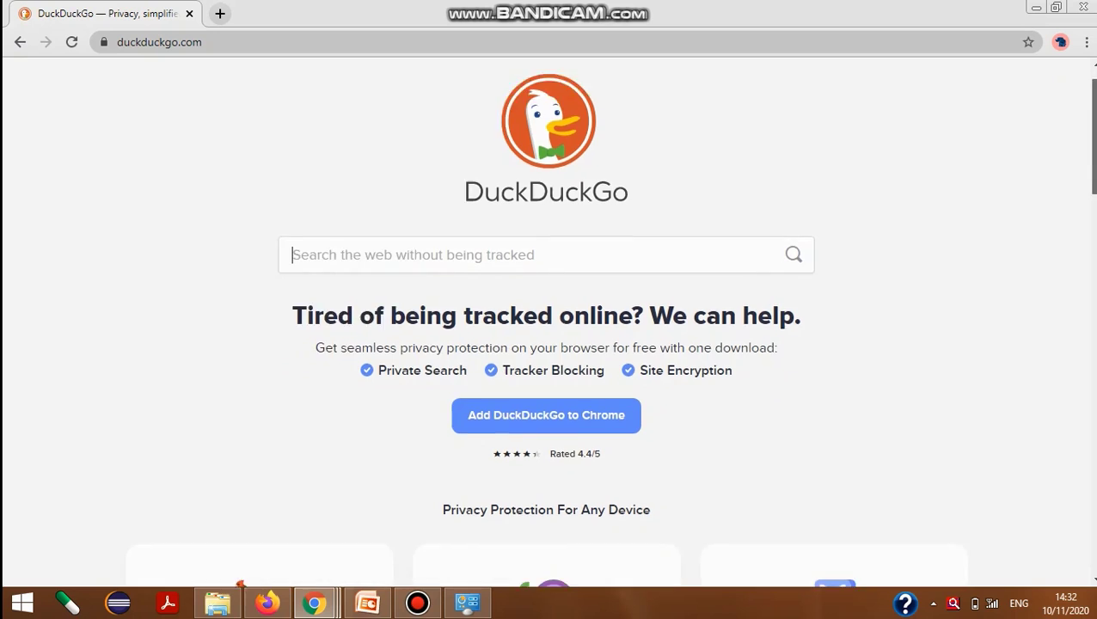
scroll(547, 327, "down", 5)
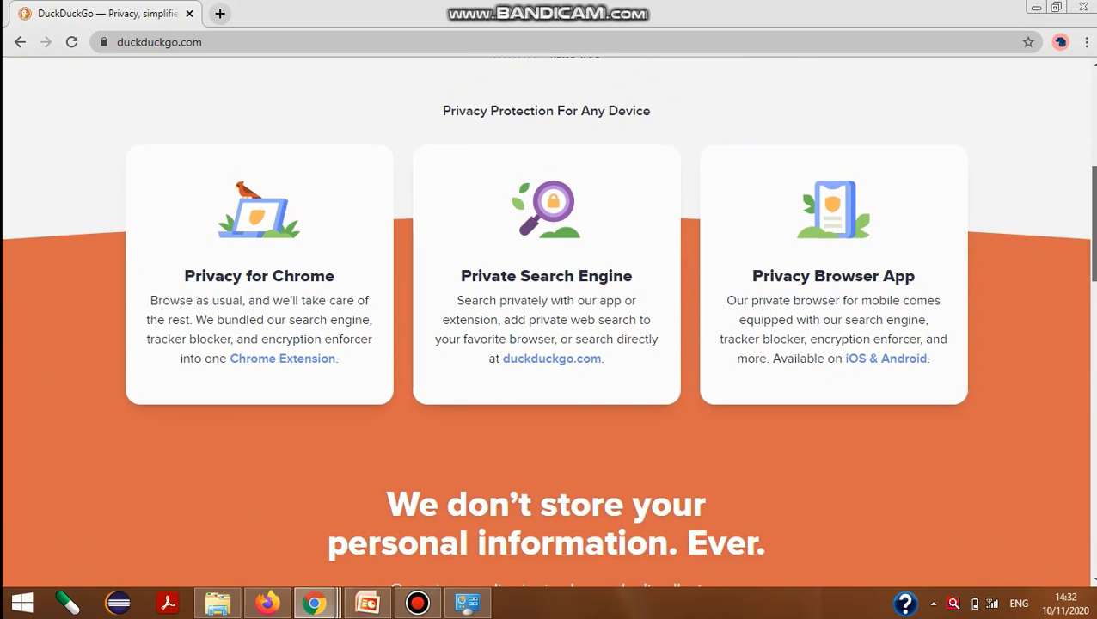
scroll(547, 327, "down", 3)
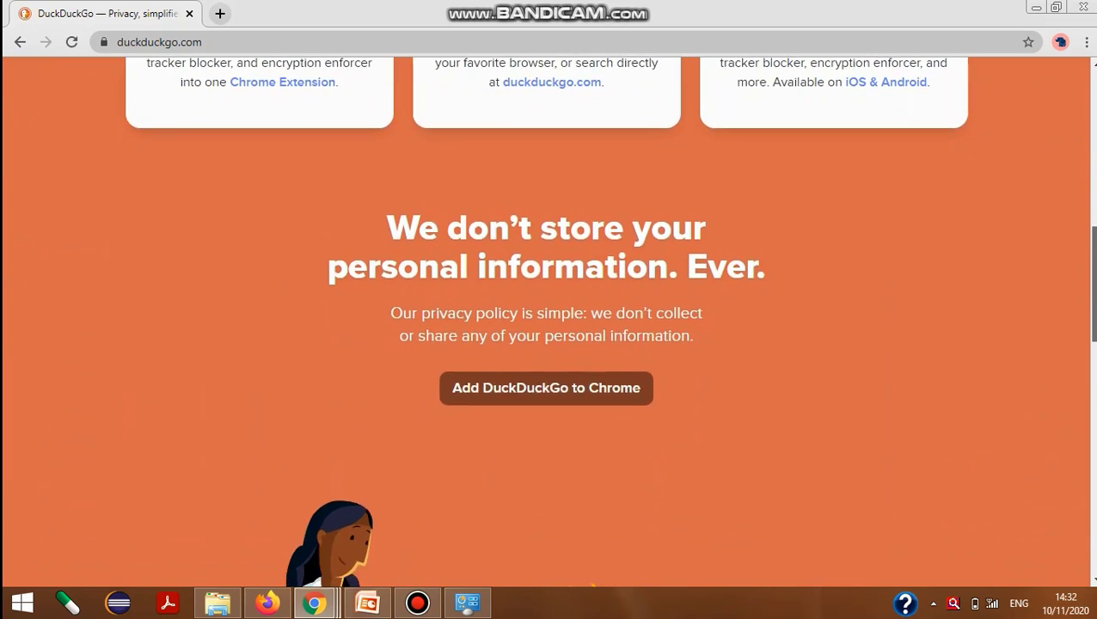
scroll(547, 327, "up", 1)
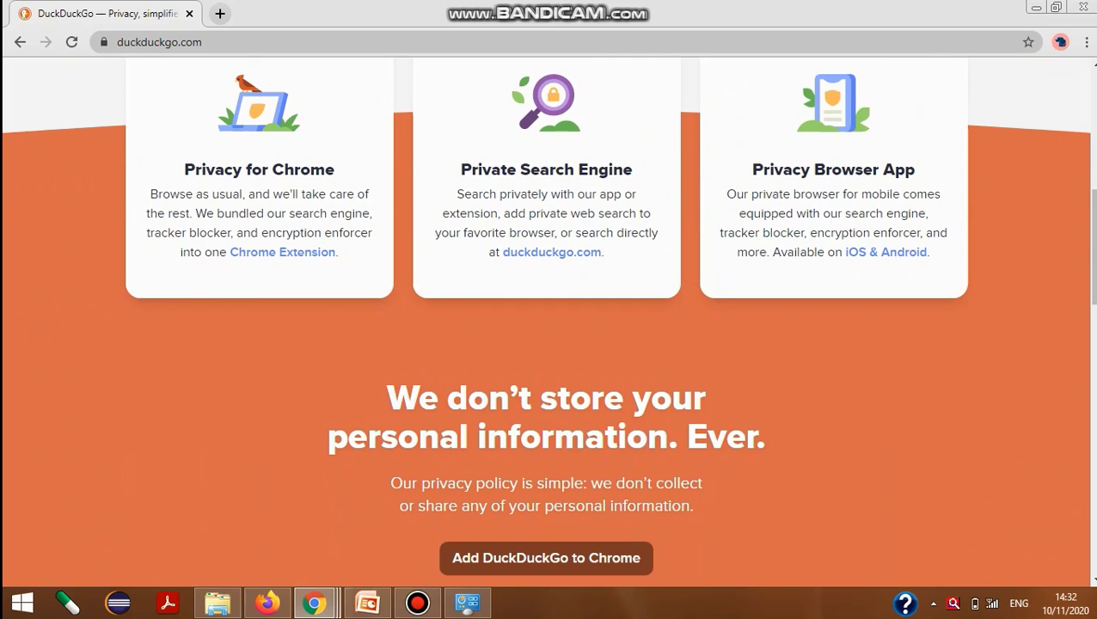
scroll(547, 315, "down", 2)
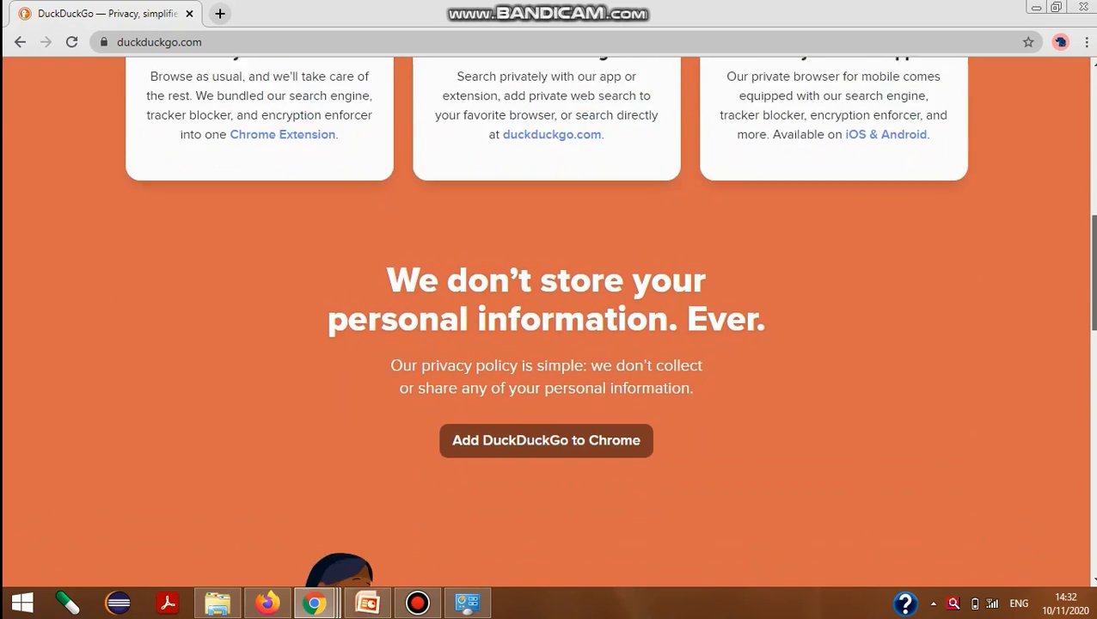
scroll(548, 314, "down", 1)
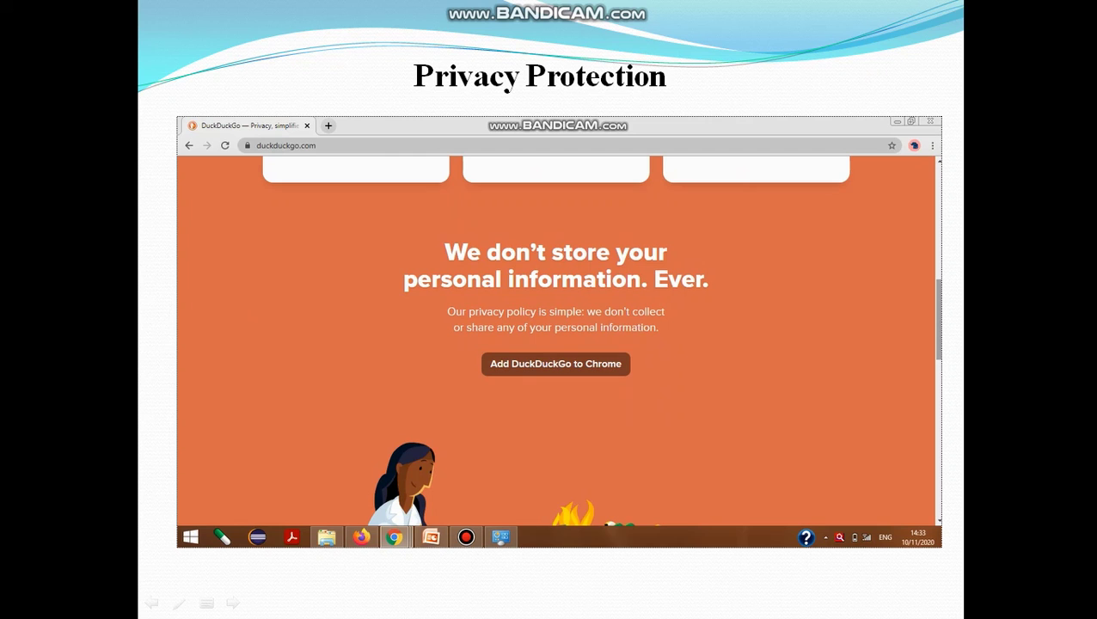
key("Right")
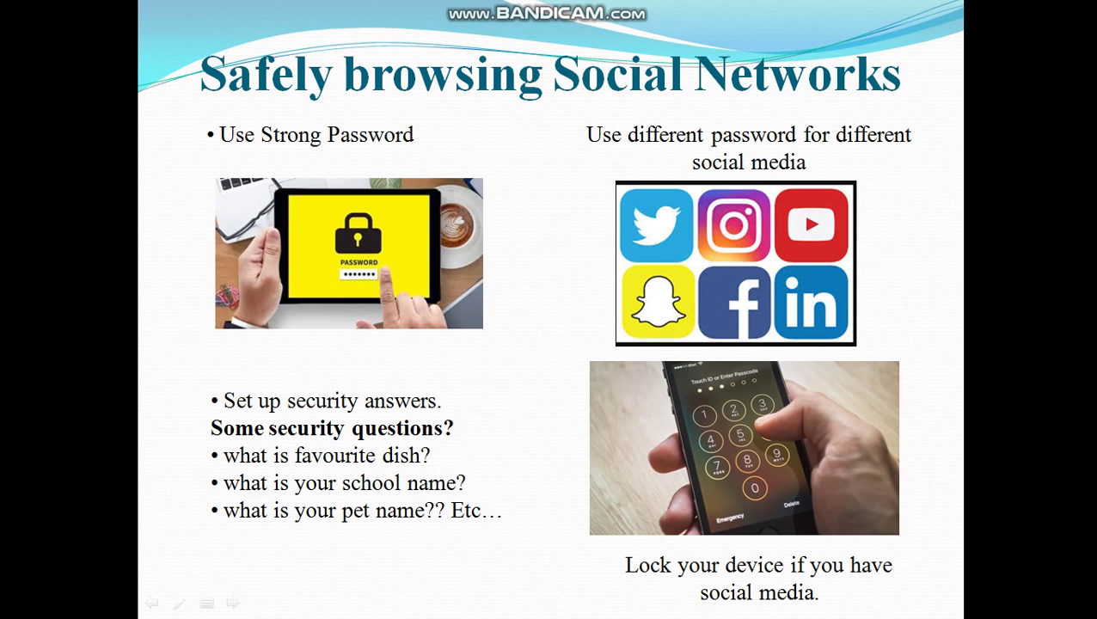